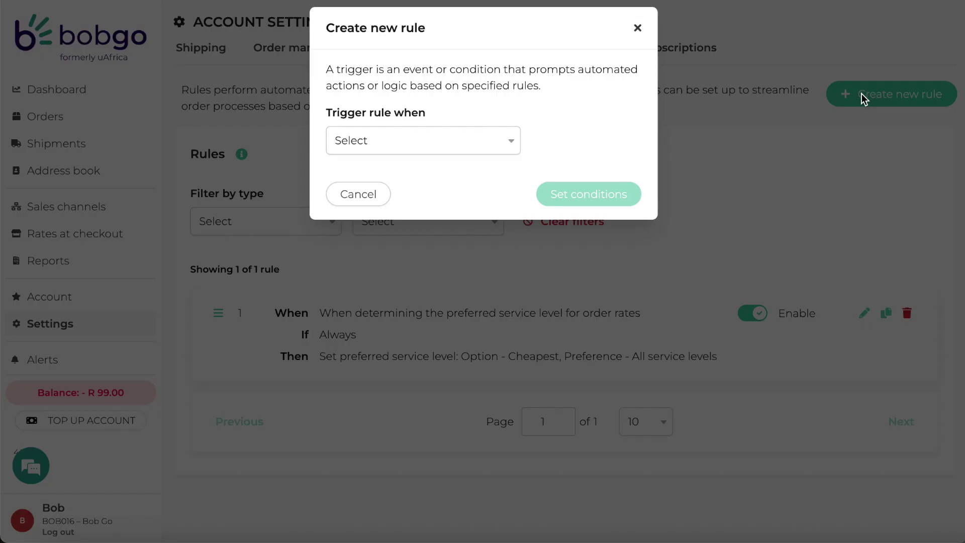
left_click(447, 139)
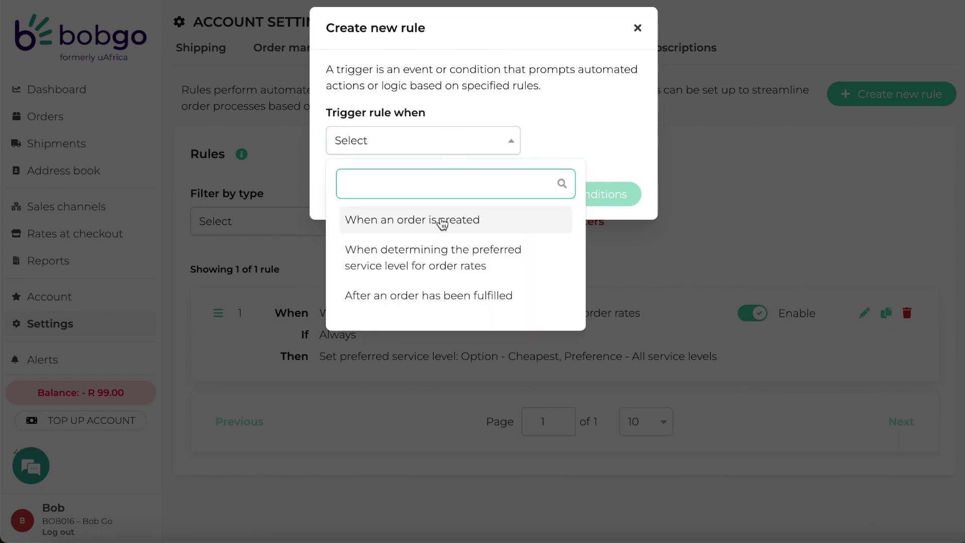
left_click(441, 219)
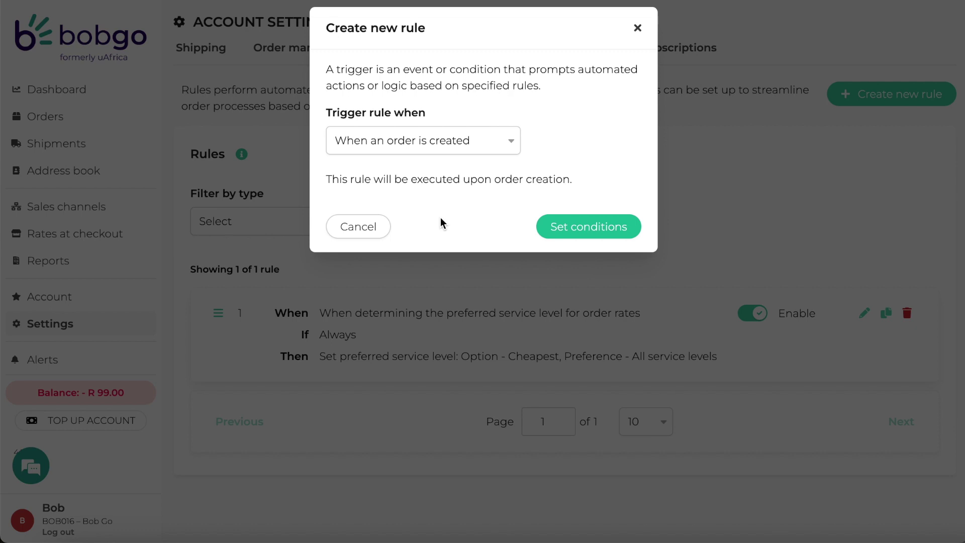
left_click(444, 137)
left_click(427, 249)
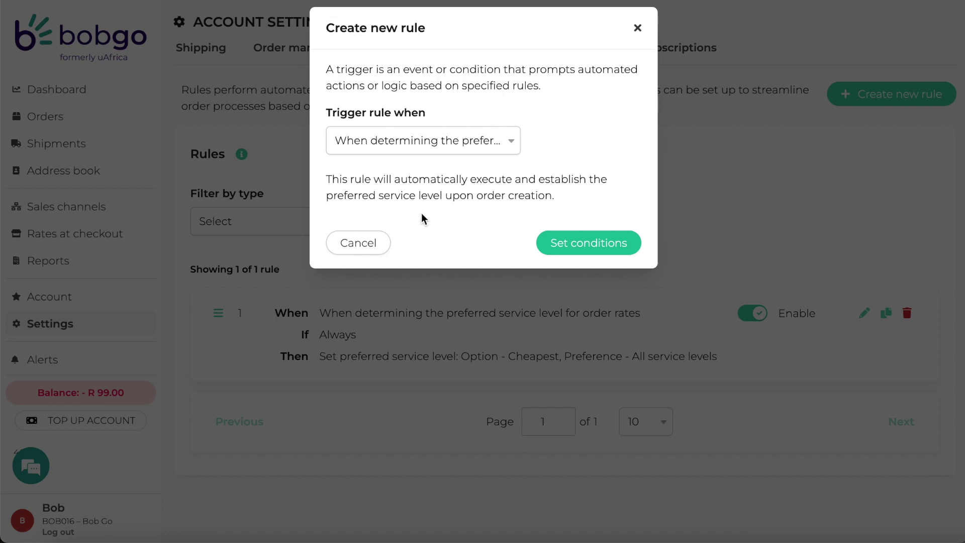
left_click(423, 150)
left_click(416, 294)
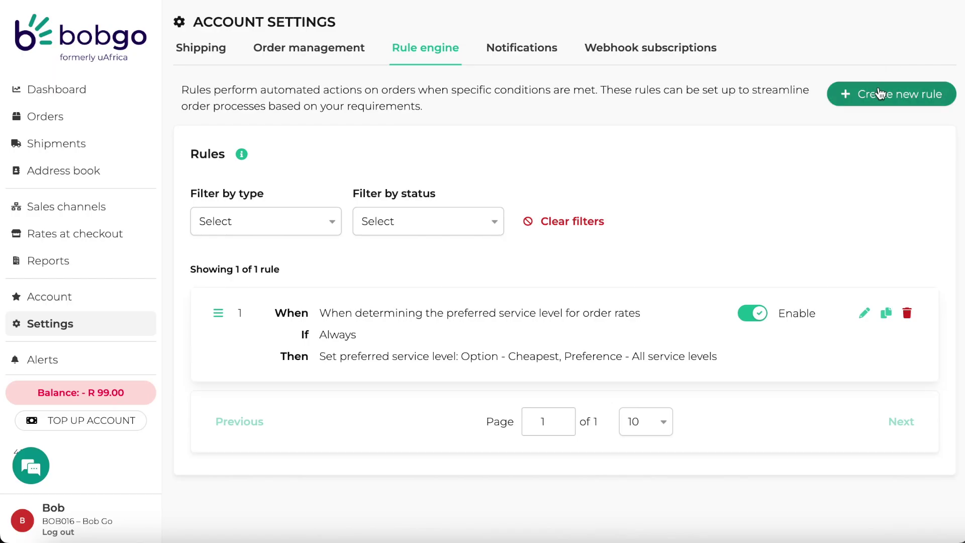
Start a new rule with the 'When an order is created' trigger and continue to its conditions.
left_click(891, 94)
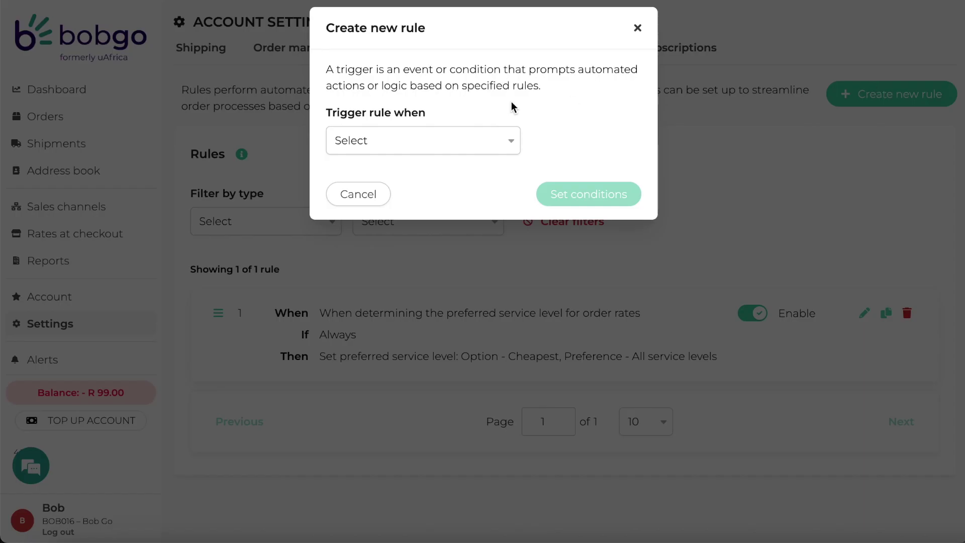
left_click(462, 141)
left_click(442, 219)
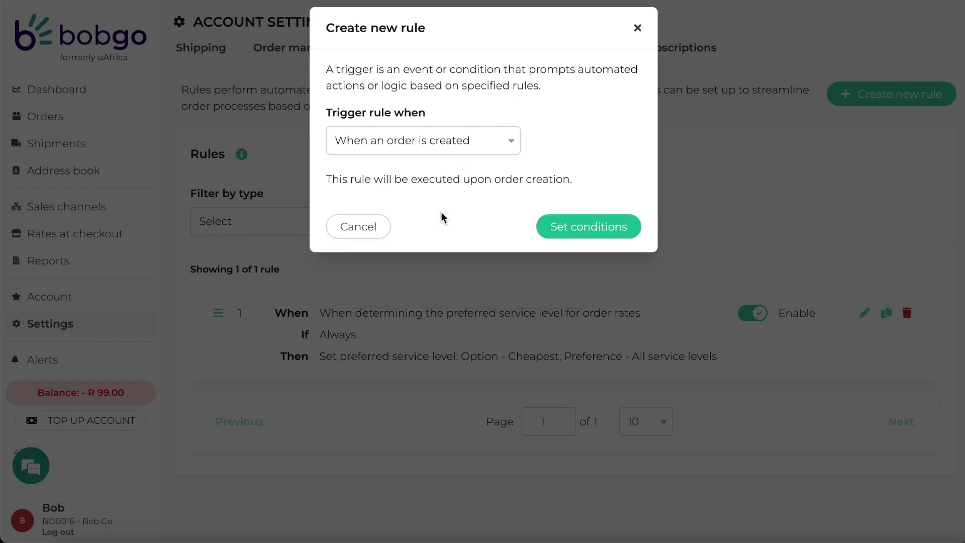
left_click(549, 225)
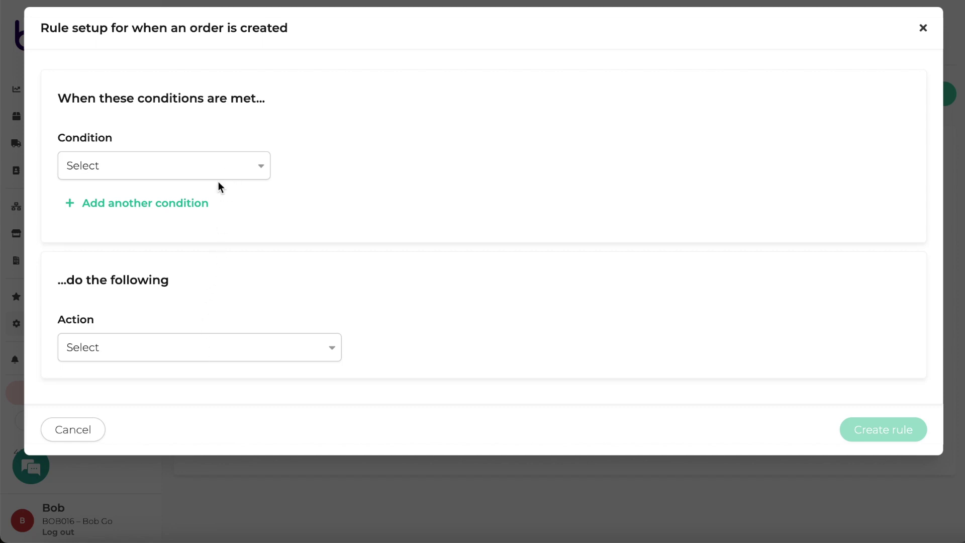
Add a second condition row, keep matching all conditions, and set the first condition to Always.
left_click(198, 203)
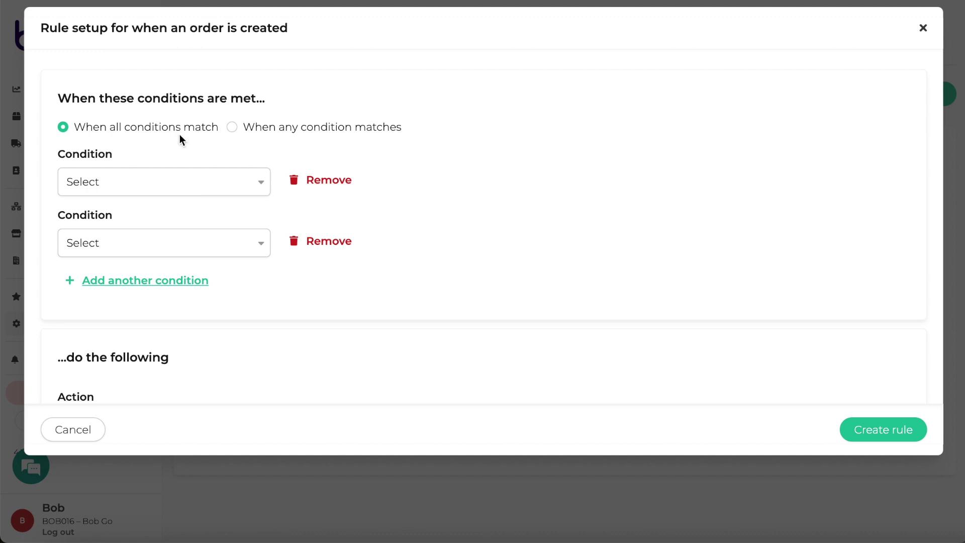
left_click(278, 135)
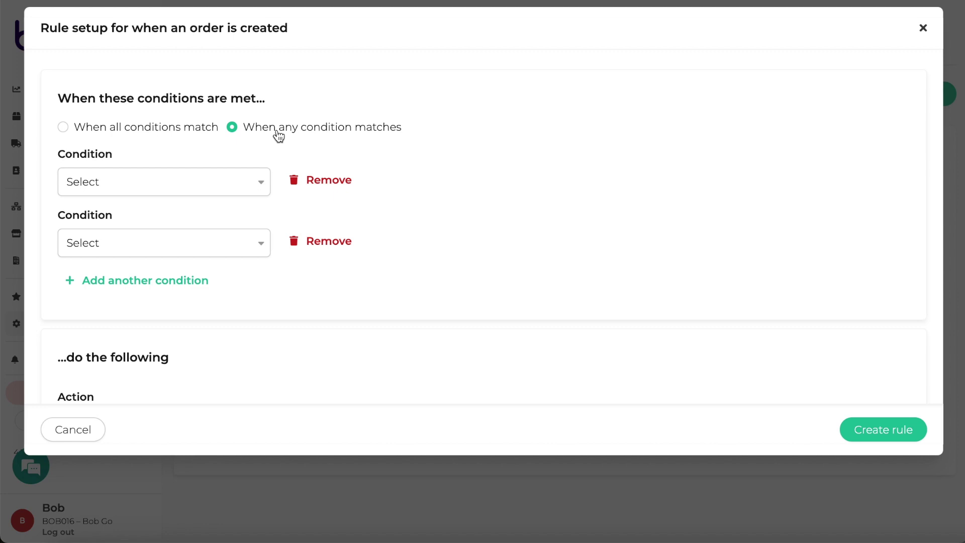
left_click(199, 134)
left_click(197, 182)
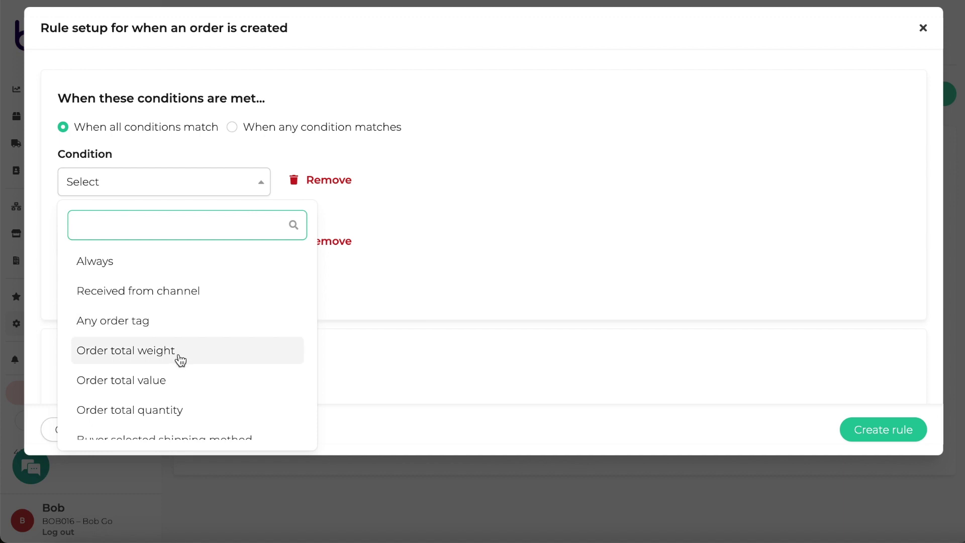
left_click(191, 267)
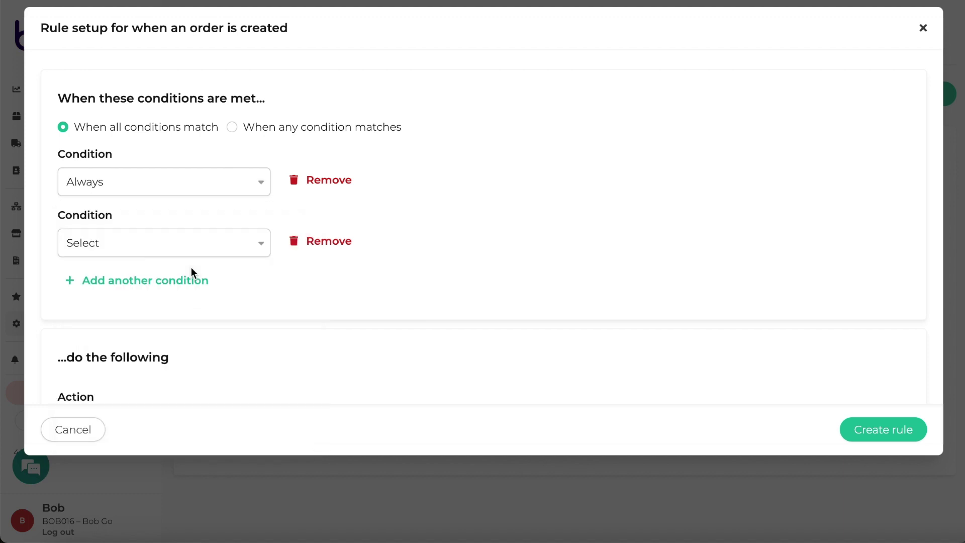
left_click(219, 191)
Change the first condition to Order total value is greater than or equal to 1000.
scroll(203, 371, "down", 5)
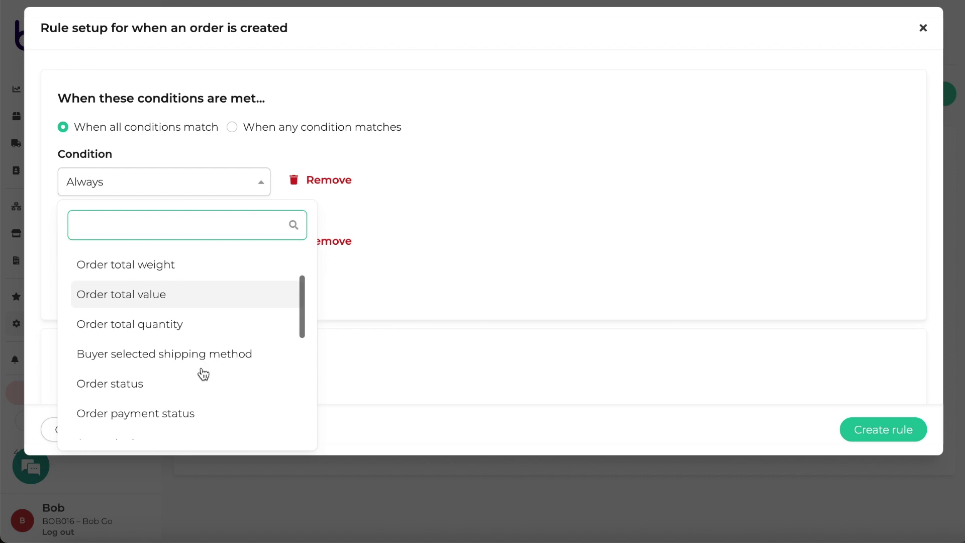
scroll(203, 374, "down", 6)
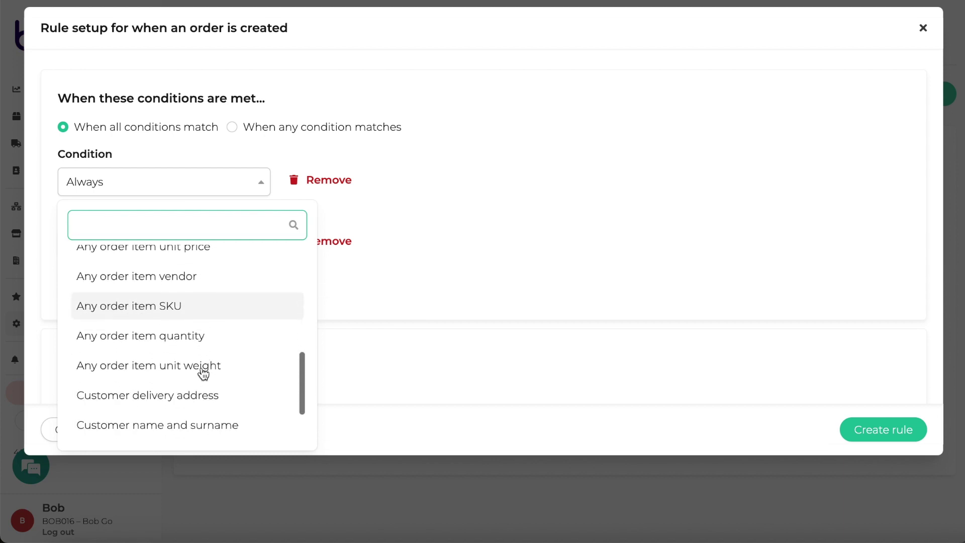
scroll(203, 374, "up", 9)
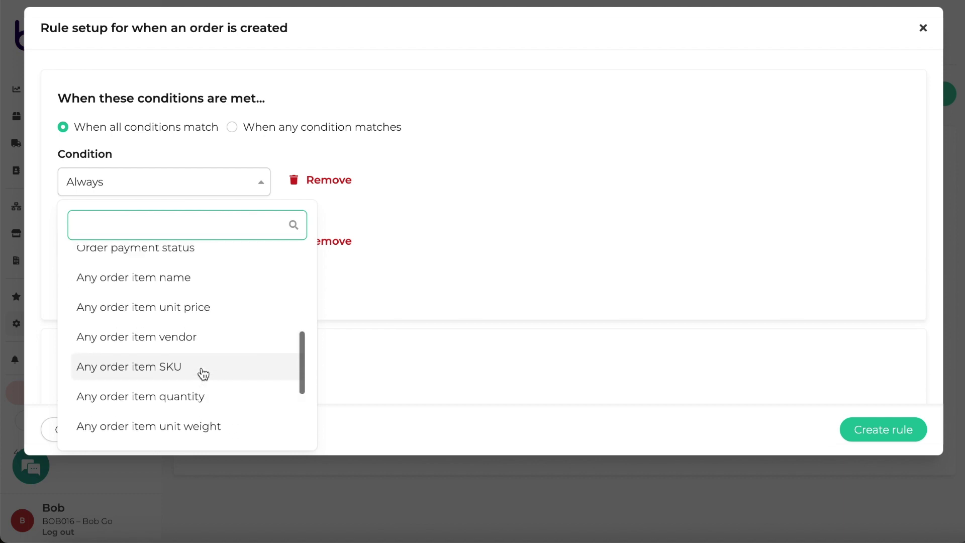
scroll(203, 374, "up", 5)
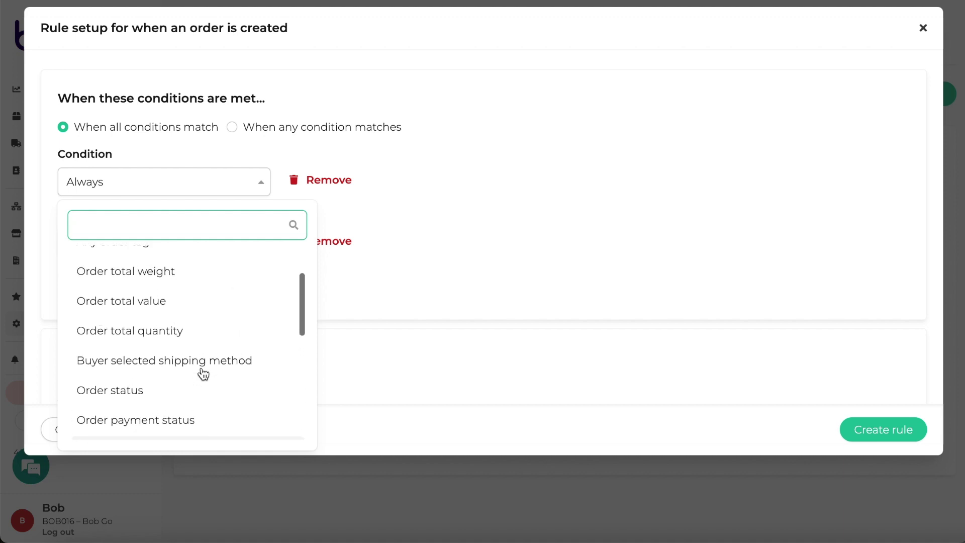
scroll(203, 373, "up", 2)
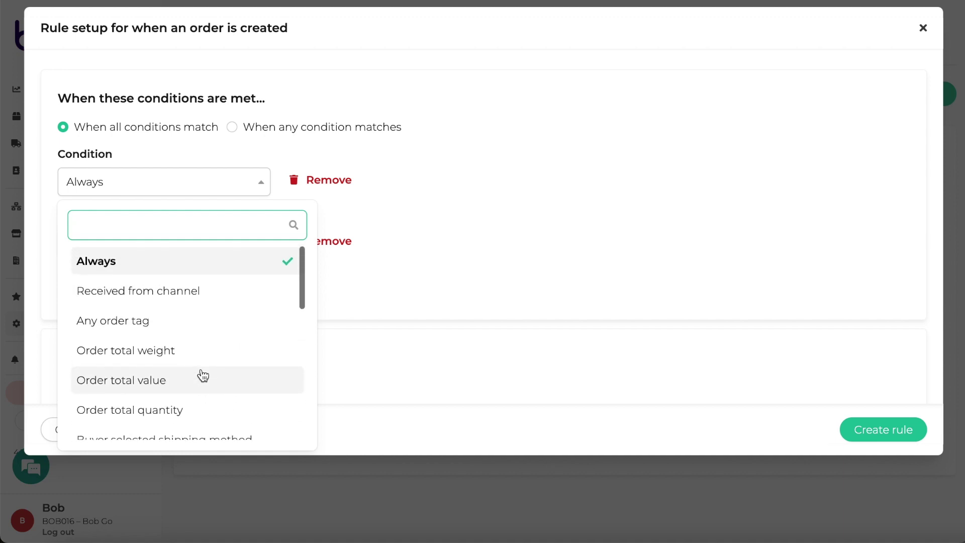
left_click(201, 376)
left_click(394, 189)
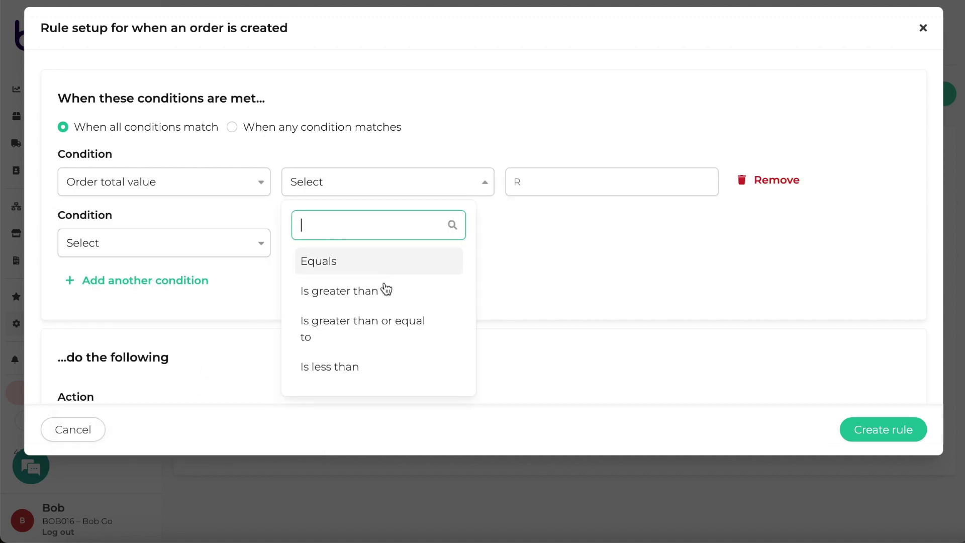
left_click(384, 319)
left_click(550, 182)
type("1000")
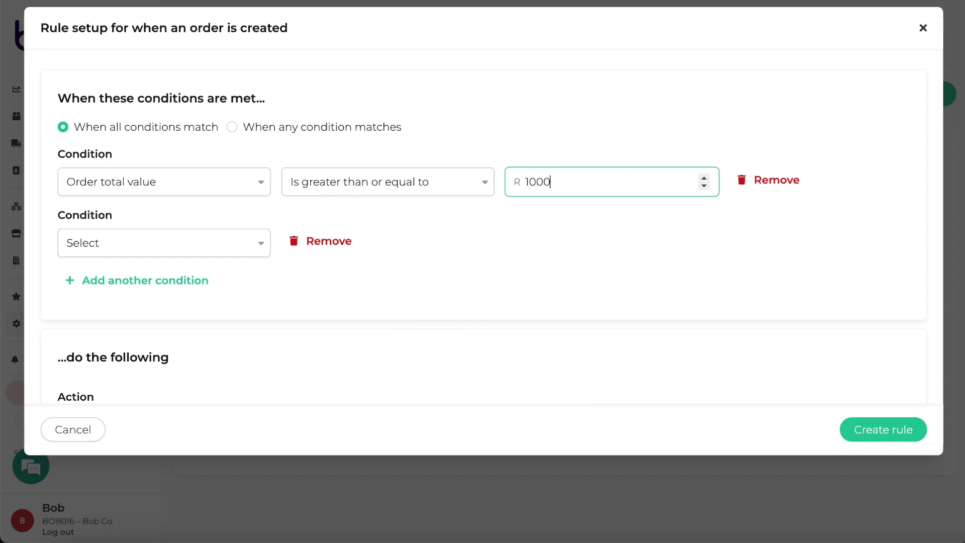
left_click(156, 252)
Set the second condition to Received from channel matches Manual.
left_click(157, 352)
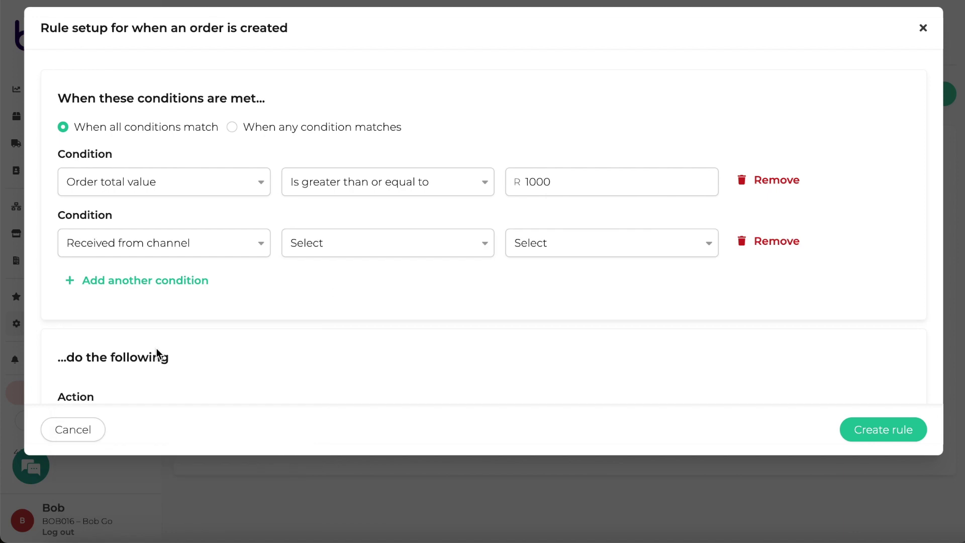
left_click(345, 251)
left_click(347, 322)
left_click(516, 259)
left_click(535, 349)
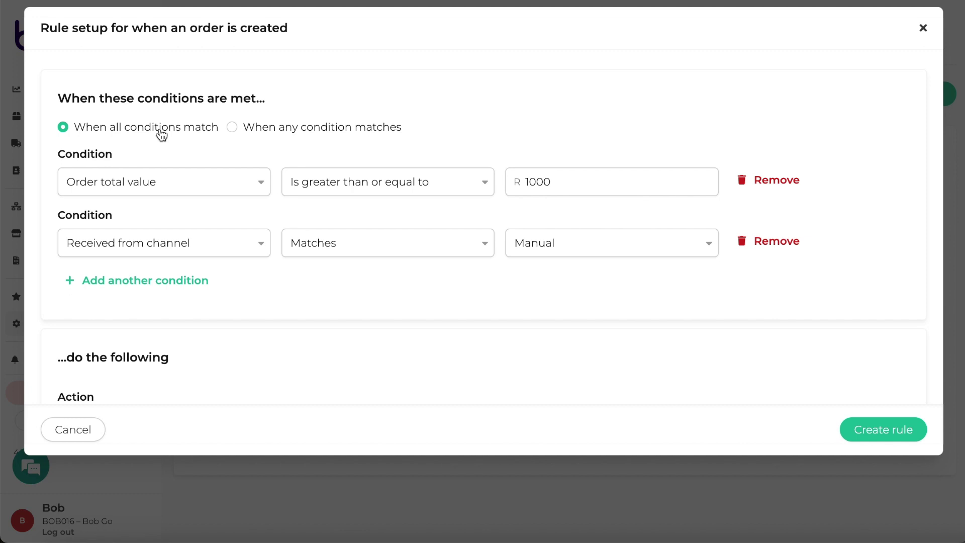
Choose the 'Set declared value (liability cover)' action with 100, and create the rule.
scroll(172, 316, "down", 3)
left_click(174, 318)
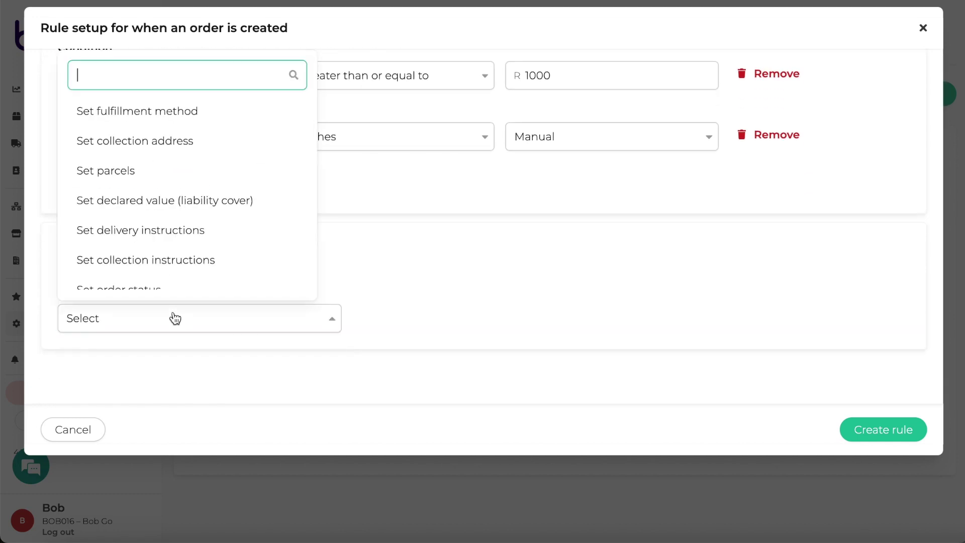
left_click(185, 213)
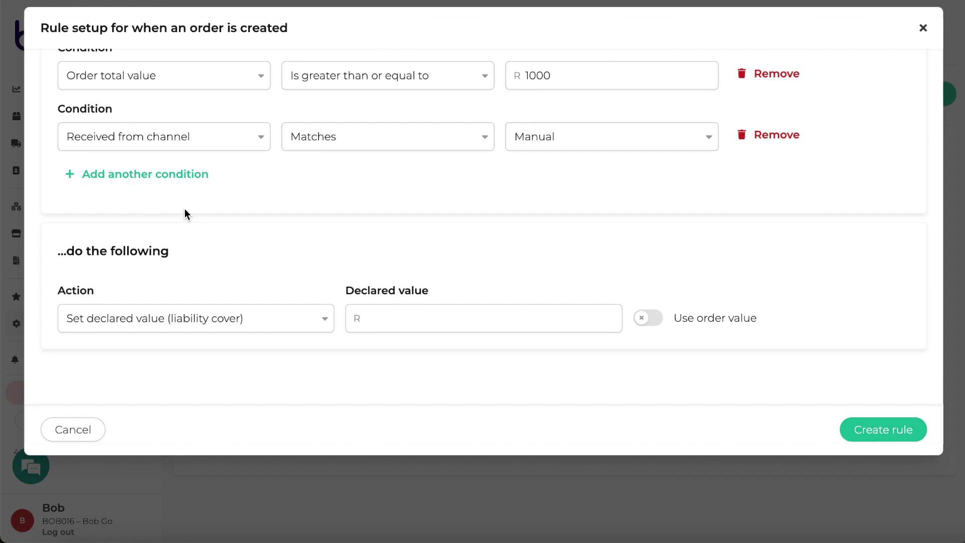
left_click(381, 315)
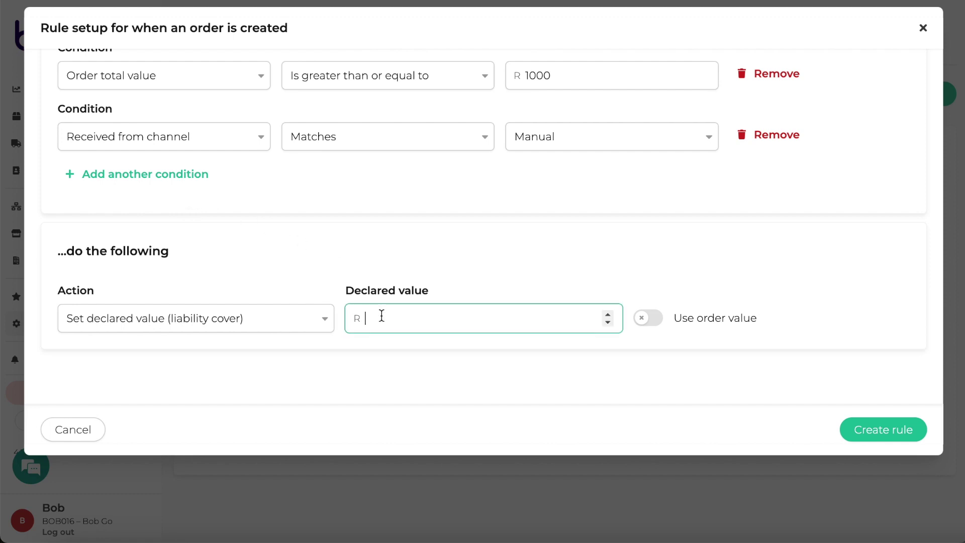
type("100")
left_click(863, 432)
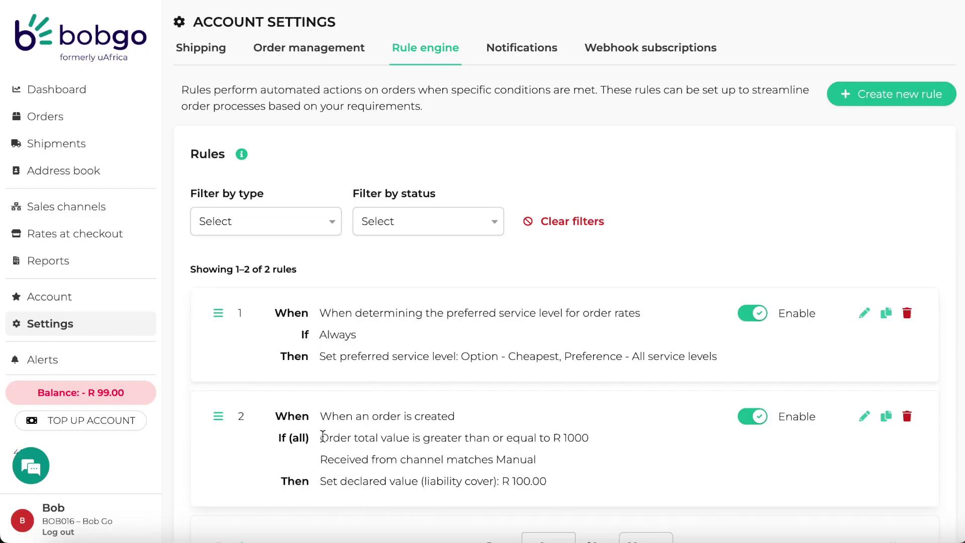
left_click_drag(321, 436, 589, 439)
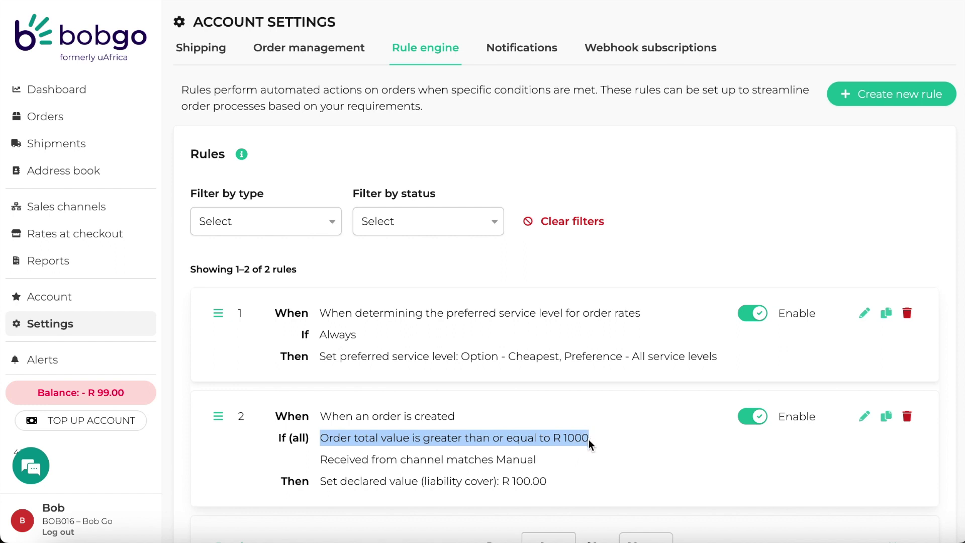
left_click_drag(538, 460, 495, 460)
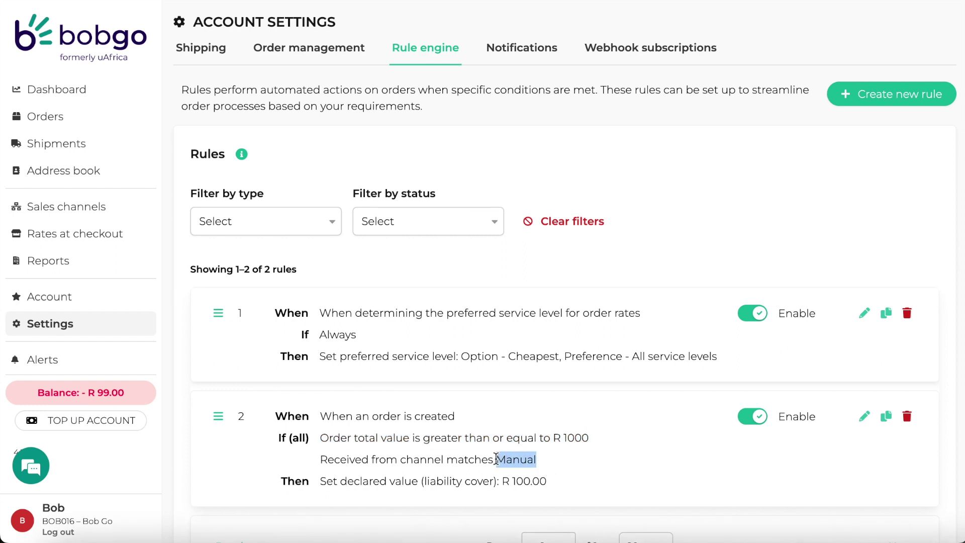
left_click_drag(320, 481, 548, 484)
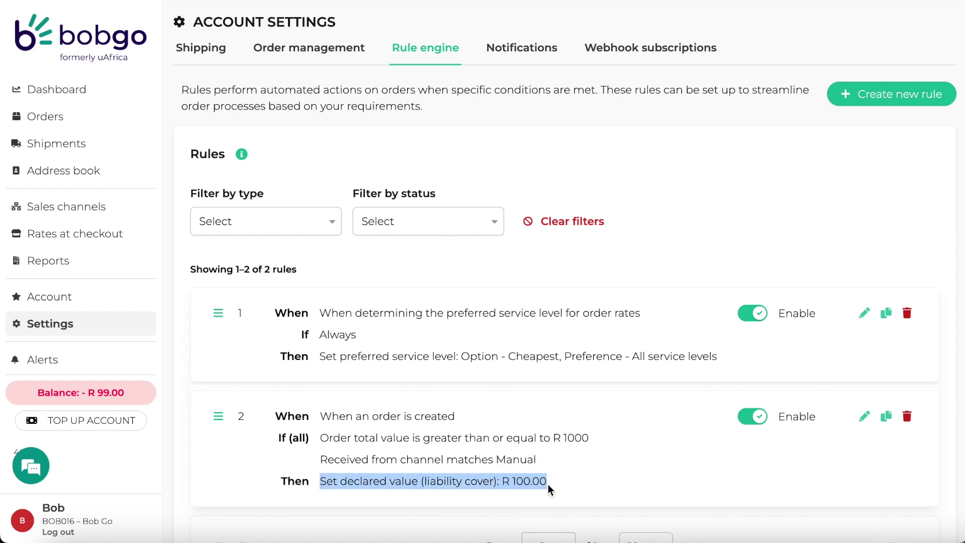
left_click(605, 423)
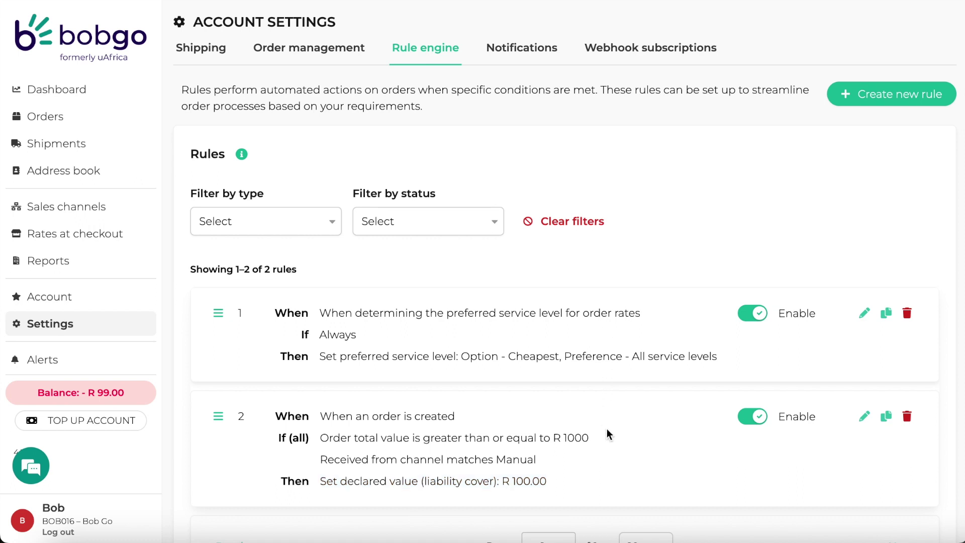
left_click_drag(218, 315, 215, 422)
Start another new rule triggered 'When an order is created' and continue to conditions.
left_click(892, 92)
left_click(495, 151)
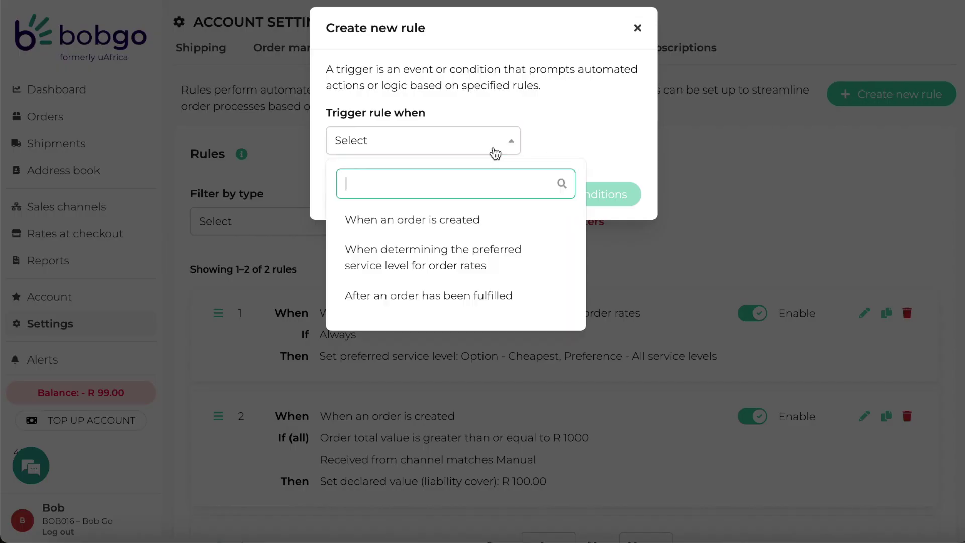
left_click(491, 221)
left_click(577, 219)
Set the first condition to Order total value is greater than or equal to 1000.
left_click(211, 173)
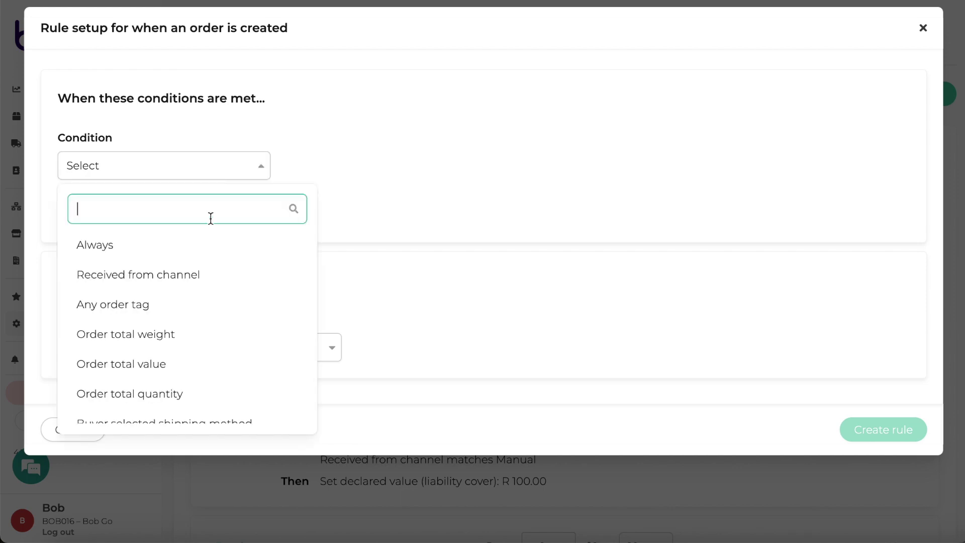
left_click(200, 364)
left_click(404, 179)
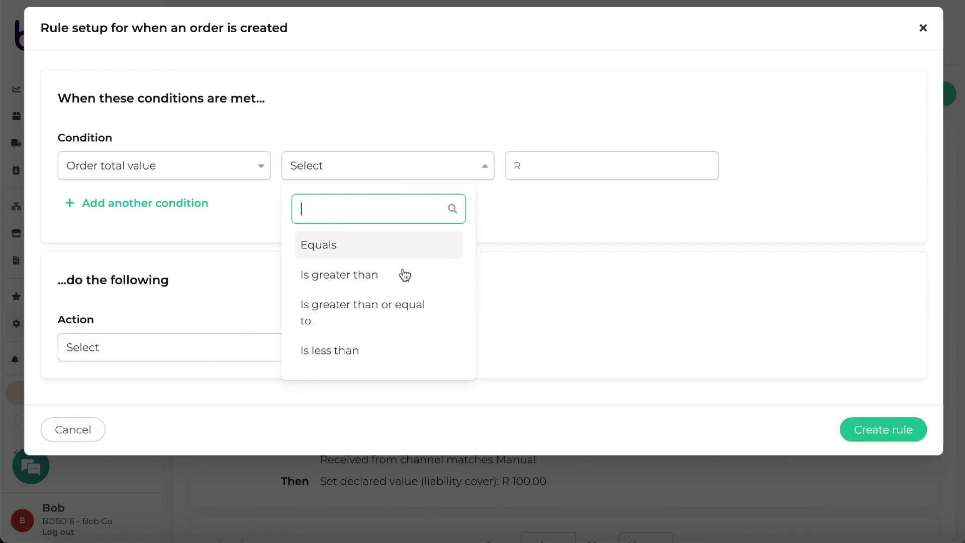
left_click(403, 306)
left_click(548, 164)
type("1000")
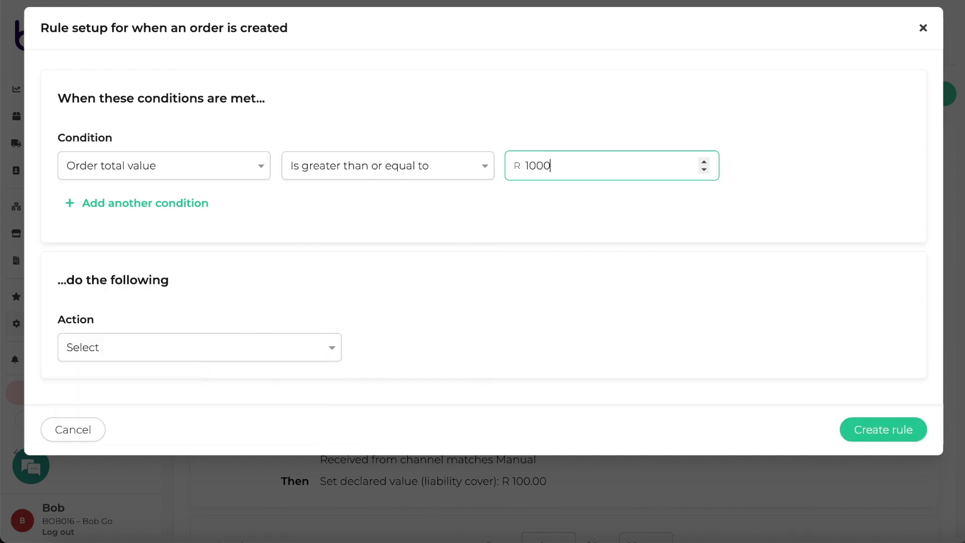
Add a second condition: Received from channel matches Manual.
left_click(206, 203)
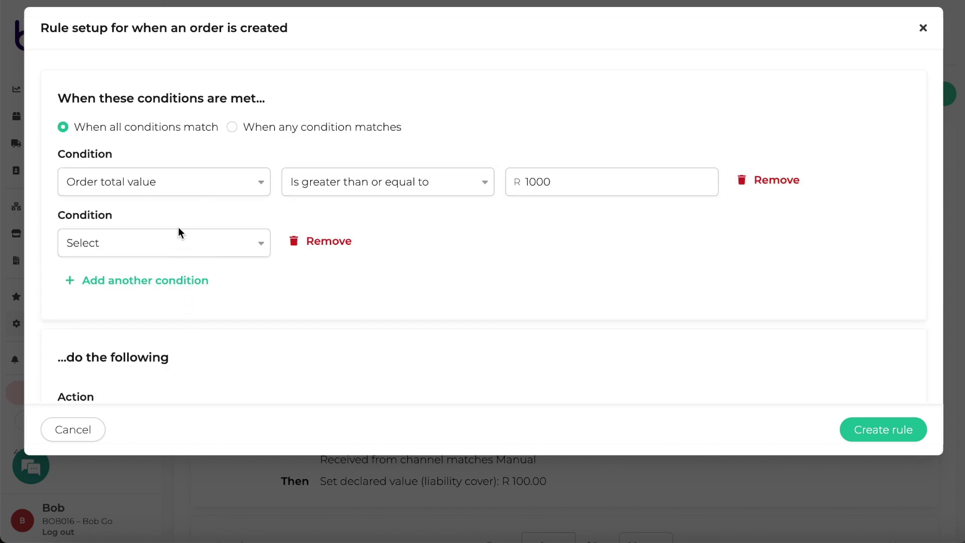
left_click(180, 245)
scroll(170, 437, "down", 1)
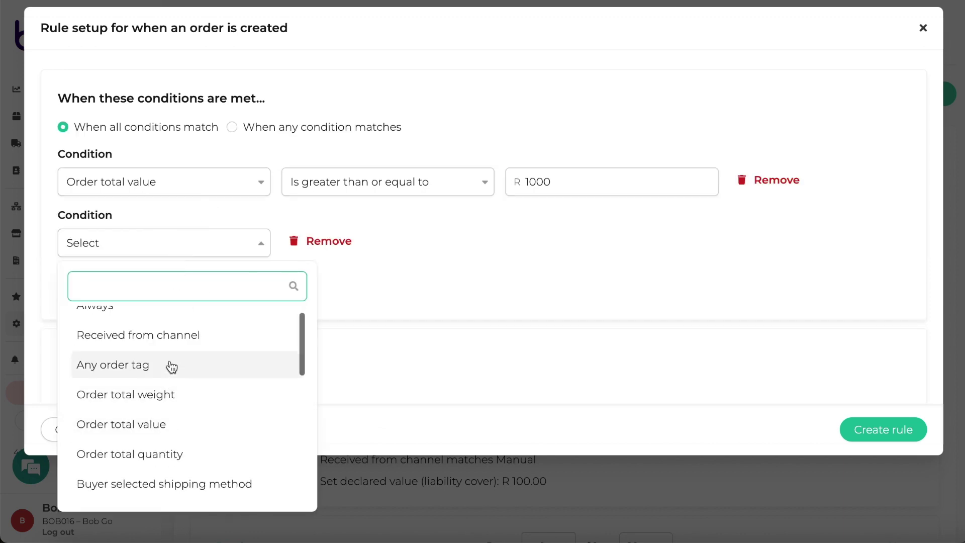
left_click(150, 334)
left_click(323, 241)
left_click(323, 321)
left_click(523, 249)
left_click(550, 359)
Set the action to declared value 50 and create the rule.
scroll(387, 318, "down", 3)
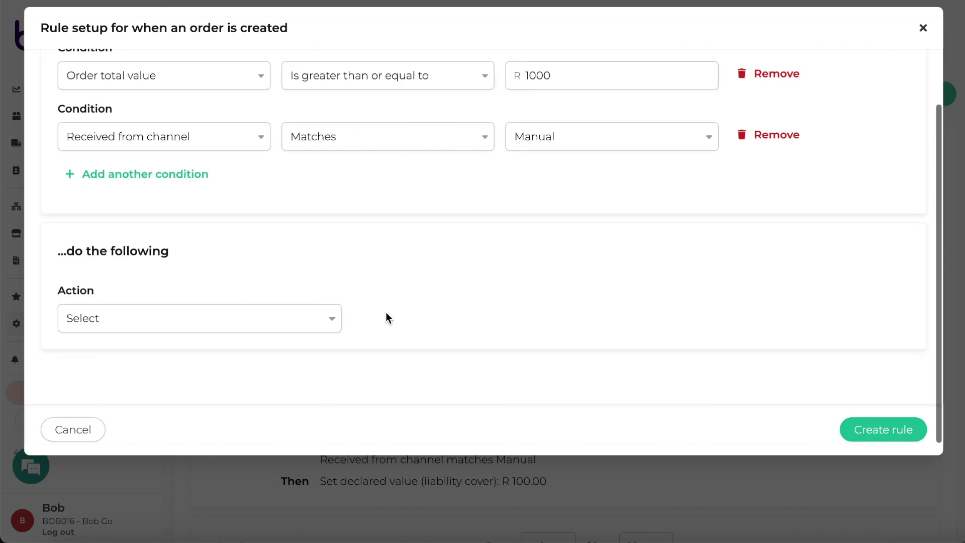
left_click(292, 327)
left_click(237, 202)
left_click(538, 324)
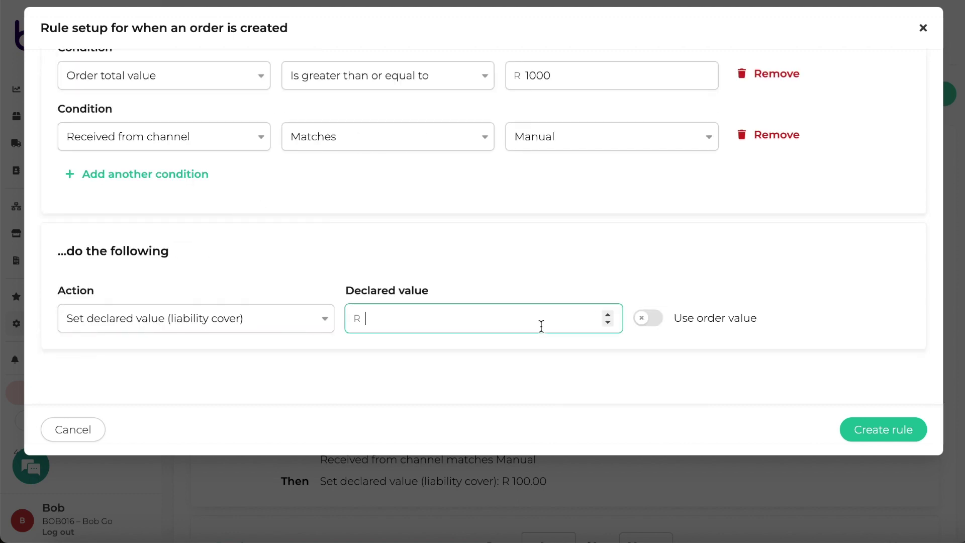
type("50")
left_click(900, 429)
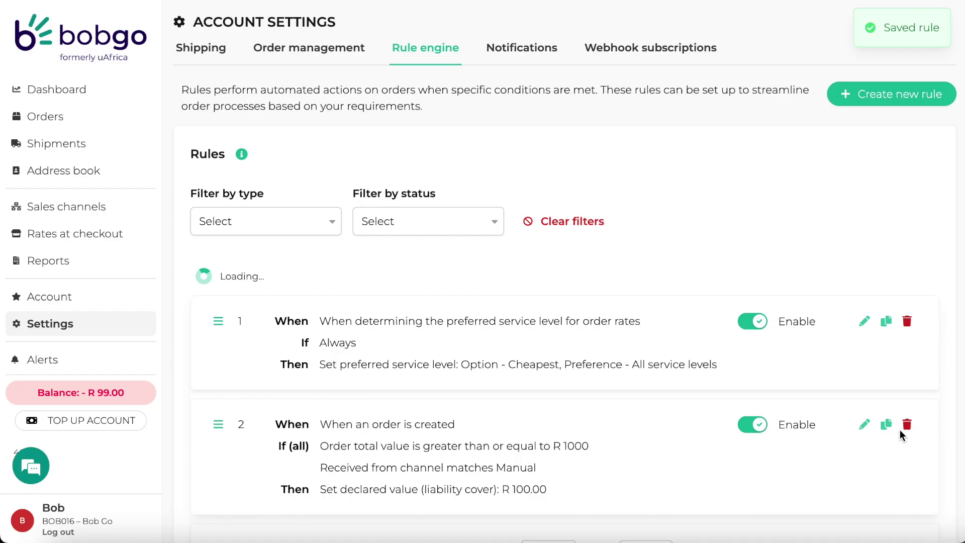
scroll(558, 409, "down", 2)
scroll(558, 409, "down", 1)
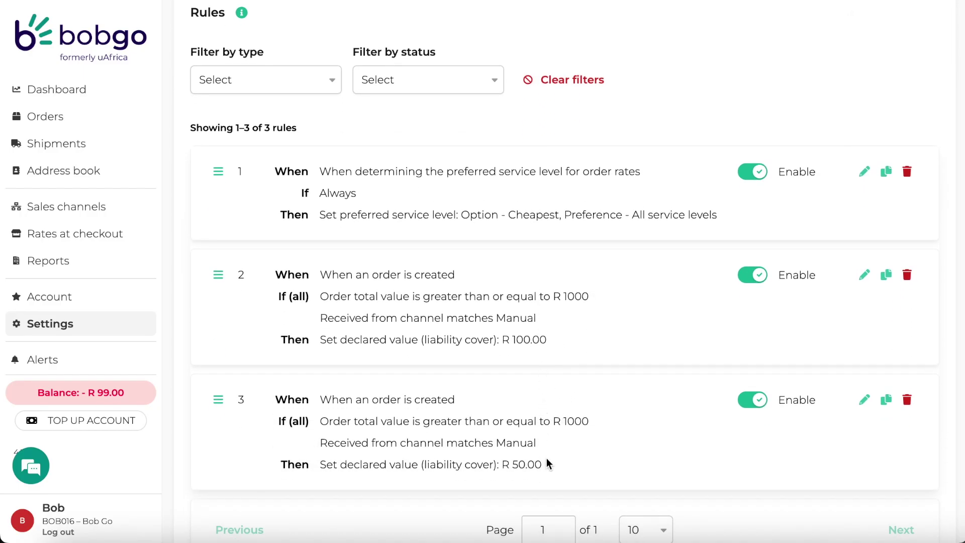
Turn off the Enable toggle of rule 3 (R 50.00 declared value), then go to Orders.
left_click_drag(544, 463, 512, 464)
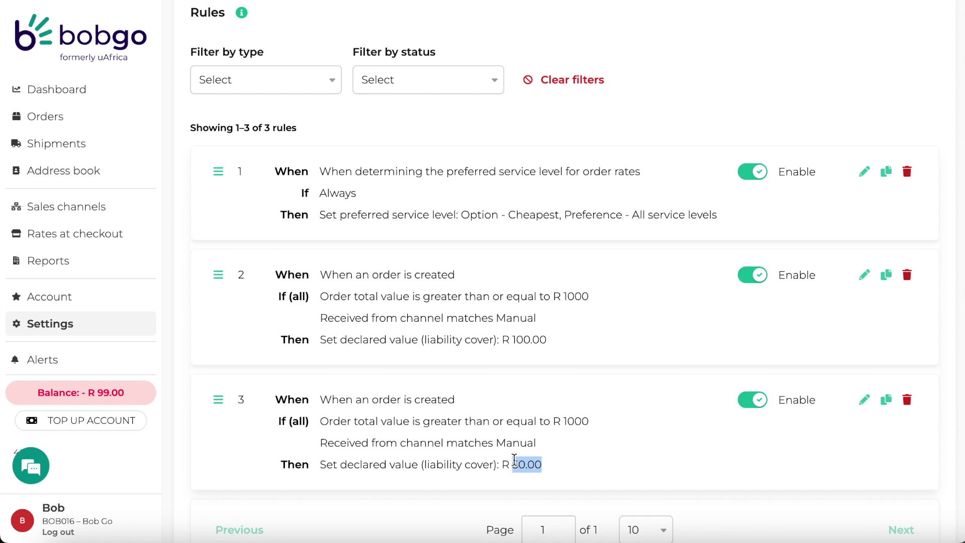
left_click(578, 464)
left_click(749, 399)
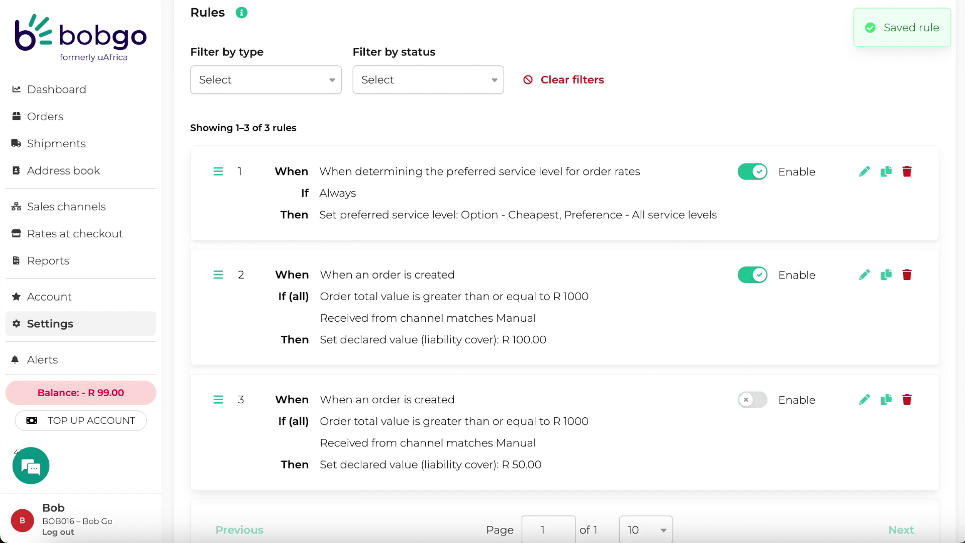
left_click(127, 121)
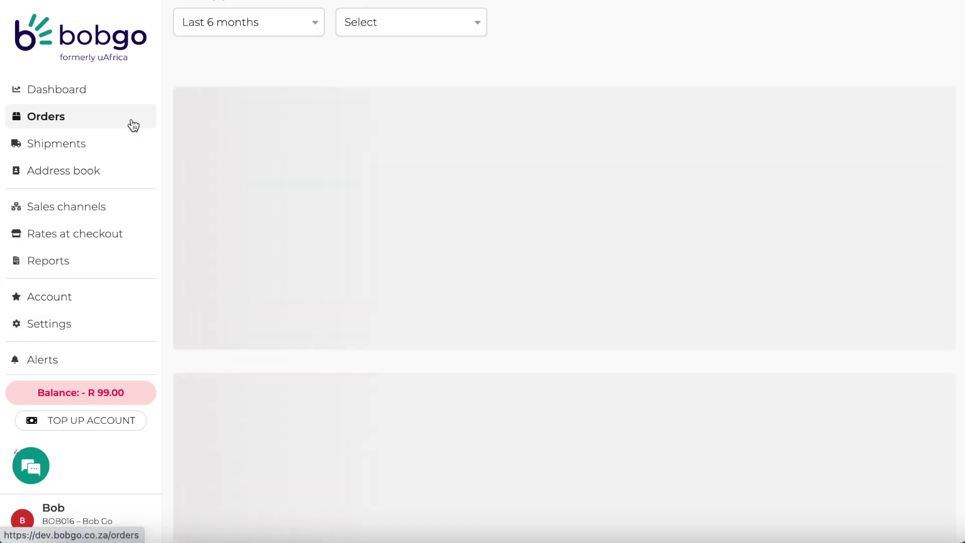
Create an order delivered to Customer 1 from the address book with unit price 1000, and save it.
scroll(787, 170, "up", 3)
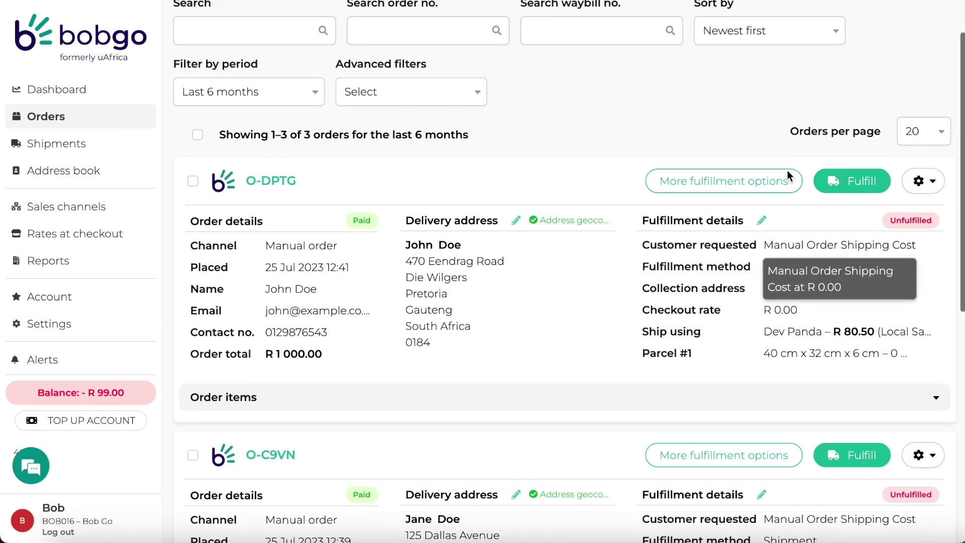
left_click(882, 39)
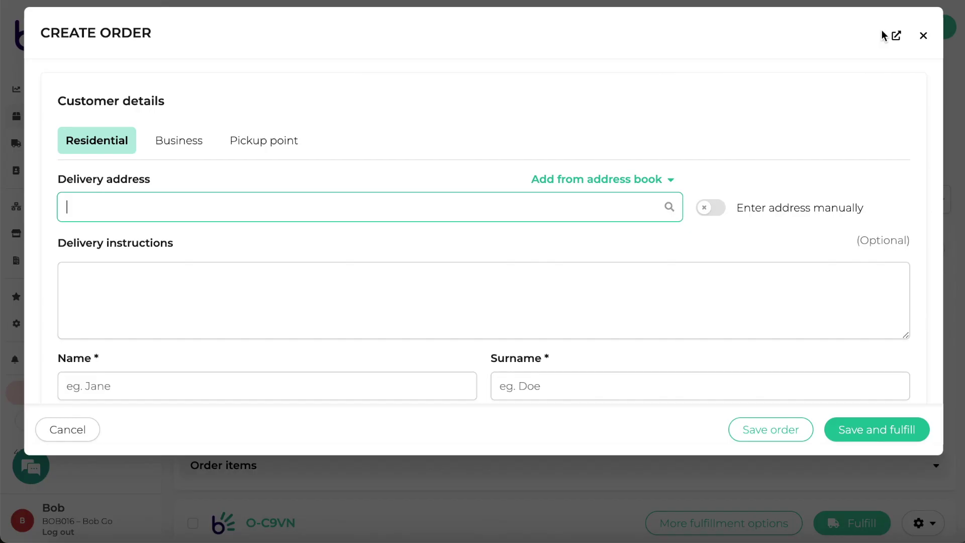
left_click(593, 181)
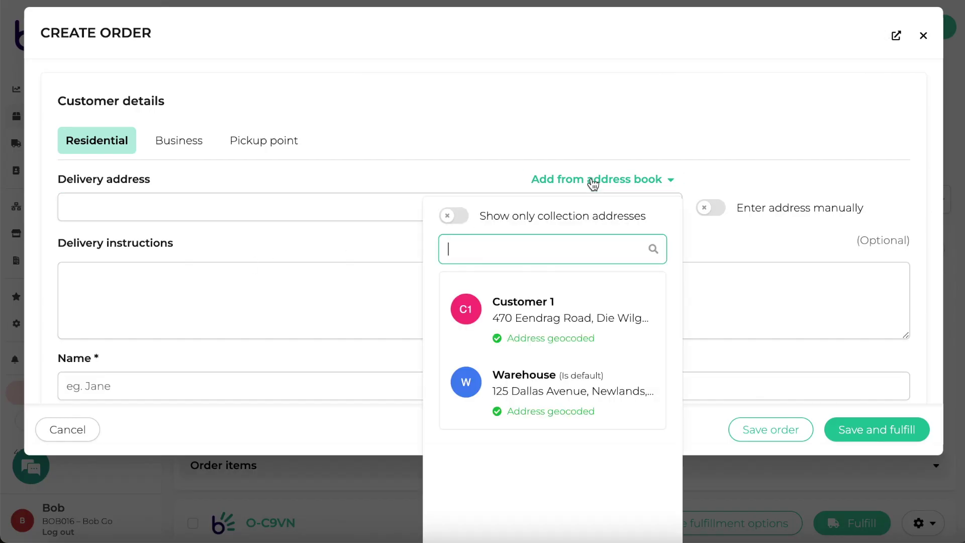
left_click(581, 304)
scroll(580, 302, "down", 3)
scroll(581, 302, "down", 8)
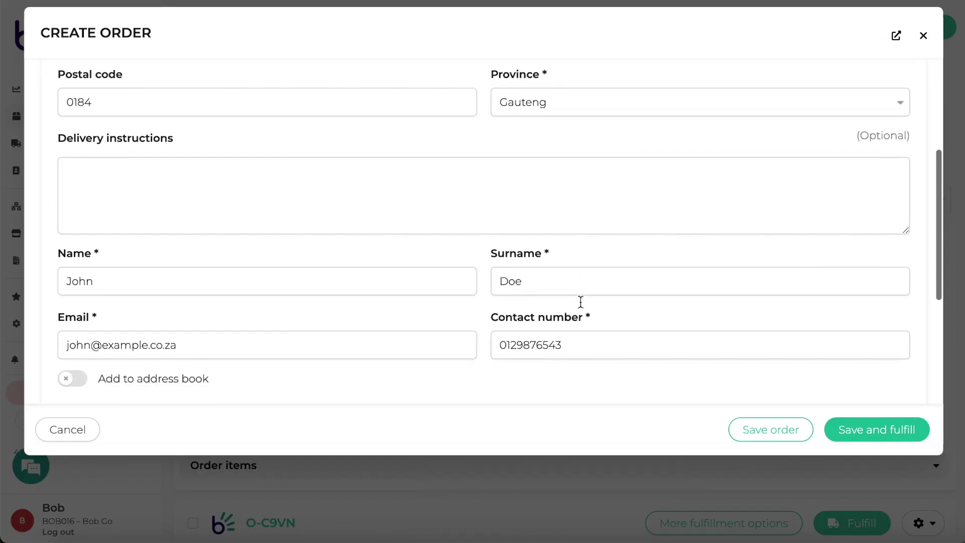
left_click(397, 293)
type("1000")
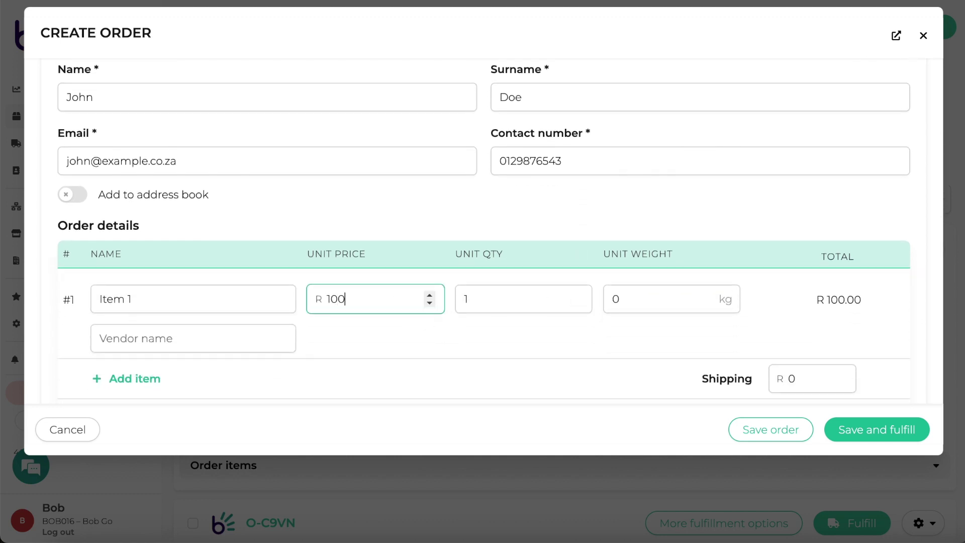
left_click(737, 427)
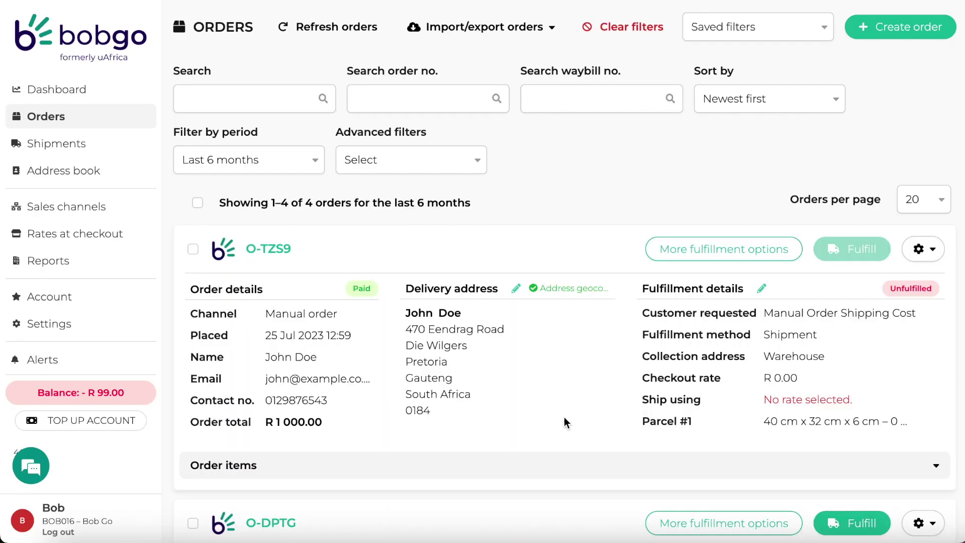
Open fulfillment options for order O-TZS9 to see the R 100 declared value.
left_click(717, 250)
scroll(414, 296, "down", 14)
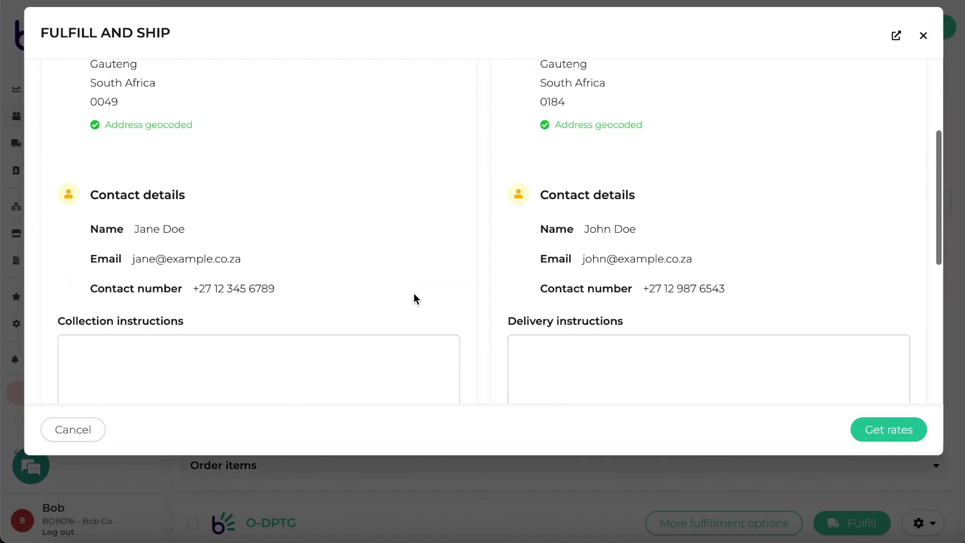
scroll(414, 296, "down", 4)
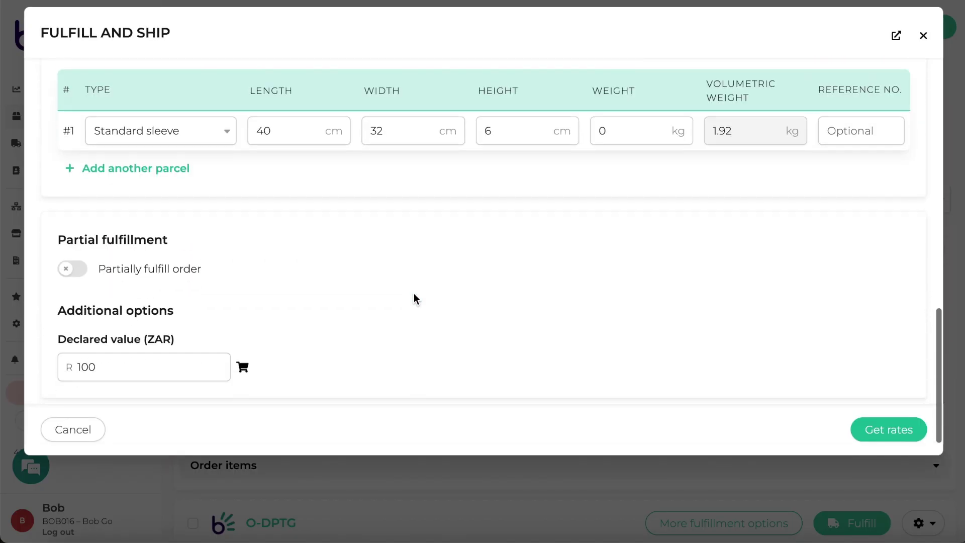